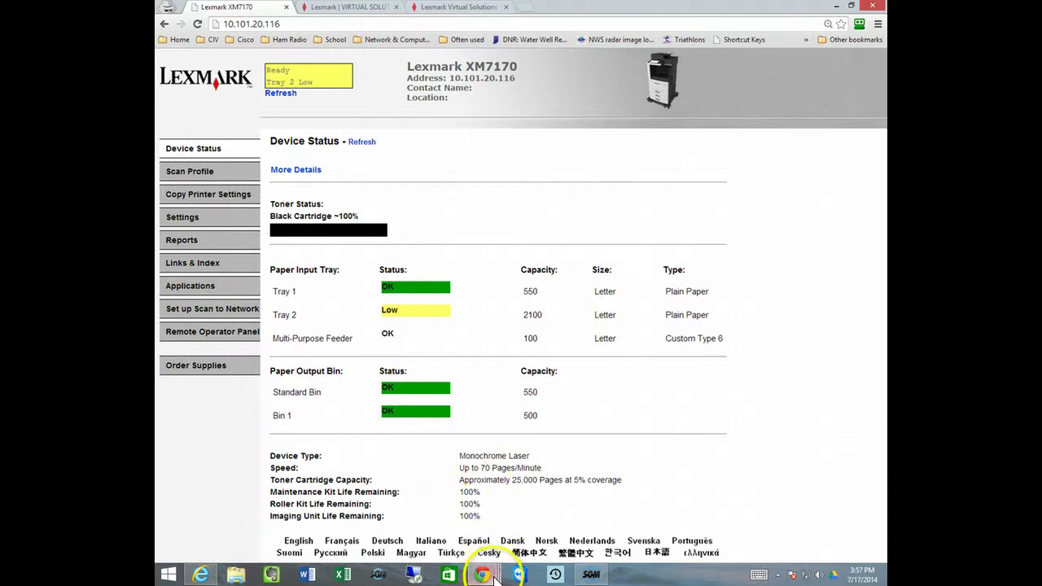
# - Review the Remote Operator Panel's icons, then minimize it to return to Device Status
pyautogui.moveTo(494, 578)
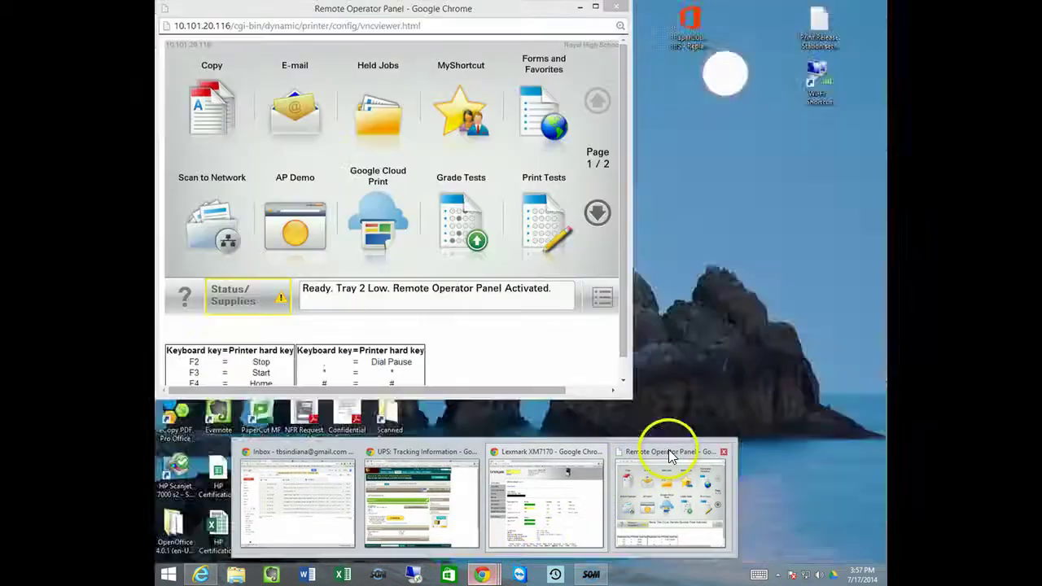
pyautogui.click(666, 453)
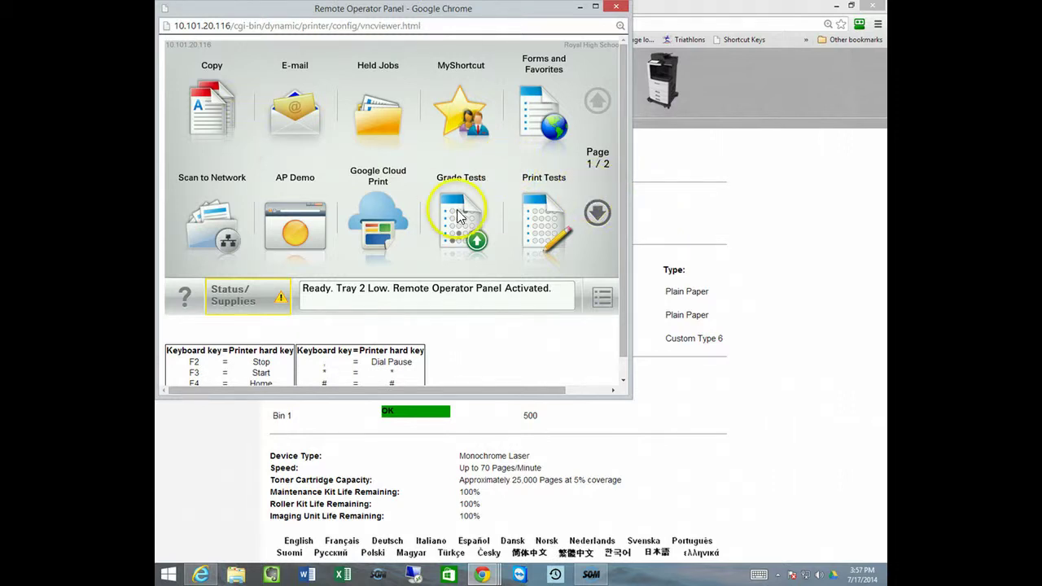
pyautogui.click(575, 179)
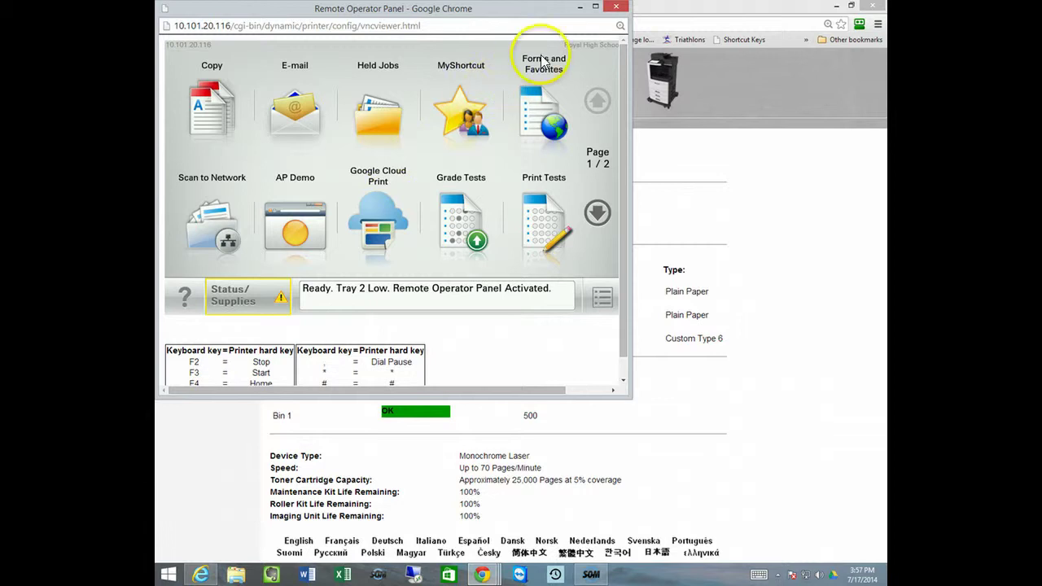
pyautogui.click(580, 9)
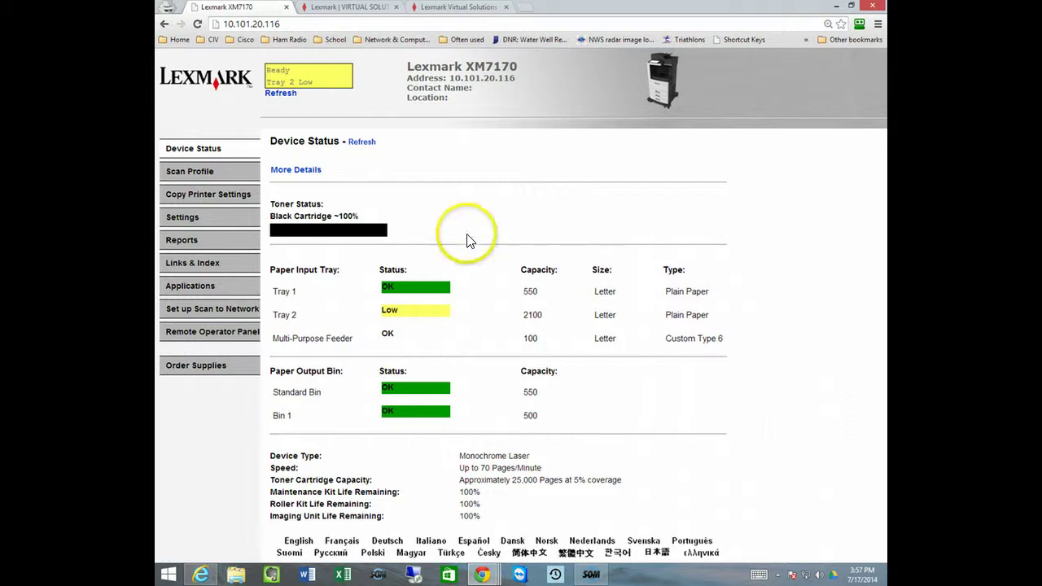
# - Under General Settings > Home screen customization, tick USB Drive to show it on the home screen
pyautogui.click(182, 218)
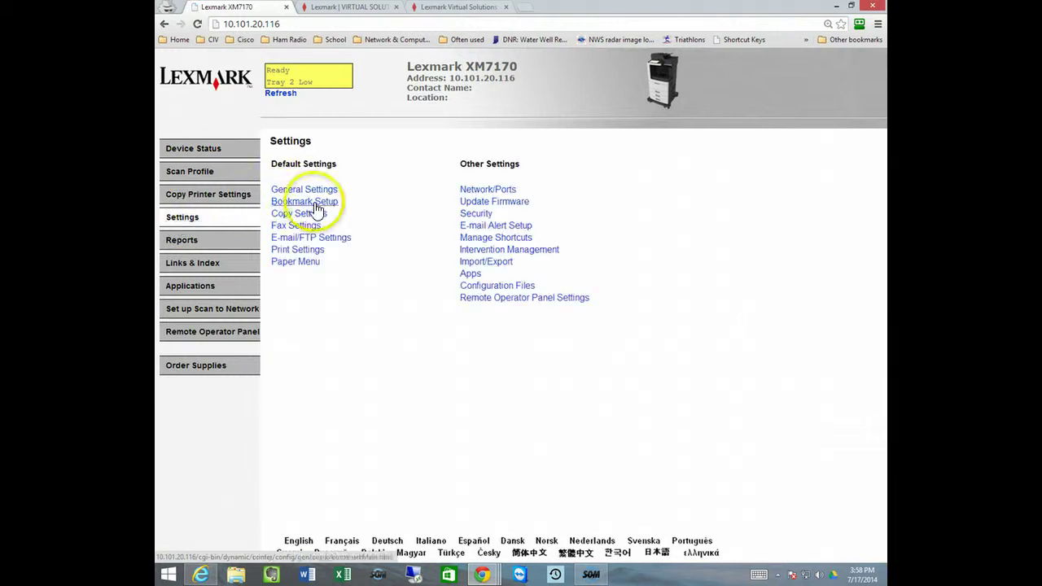
pyautogui.click(315, 192)
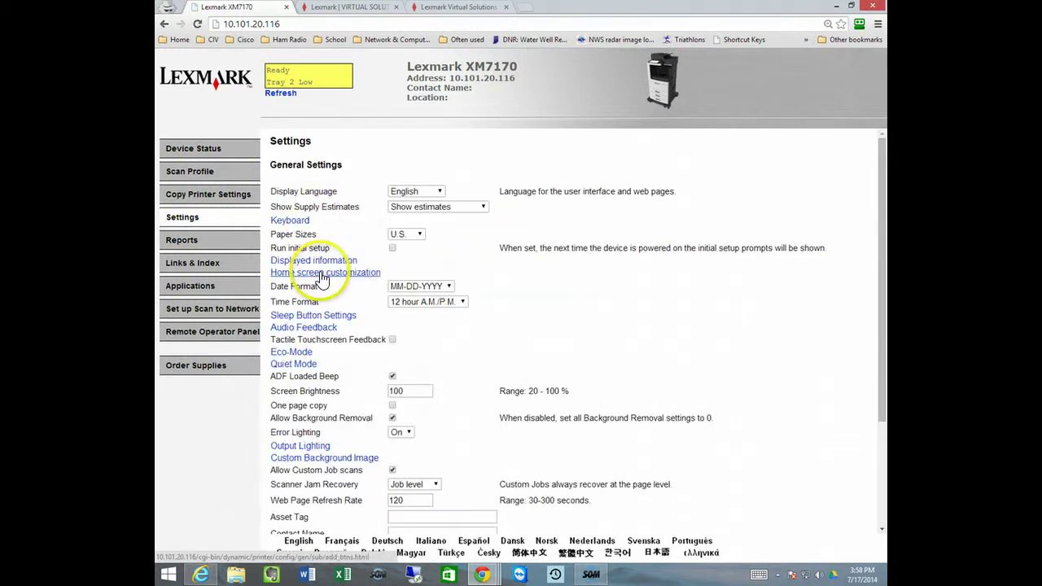
pyautogui.click(322, 276)
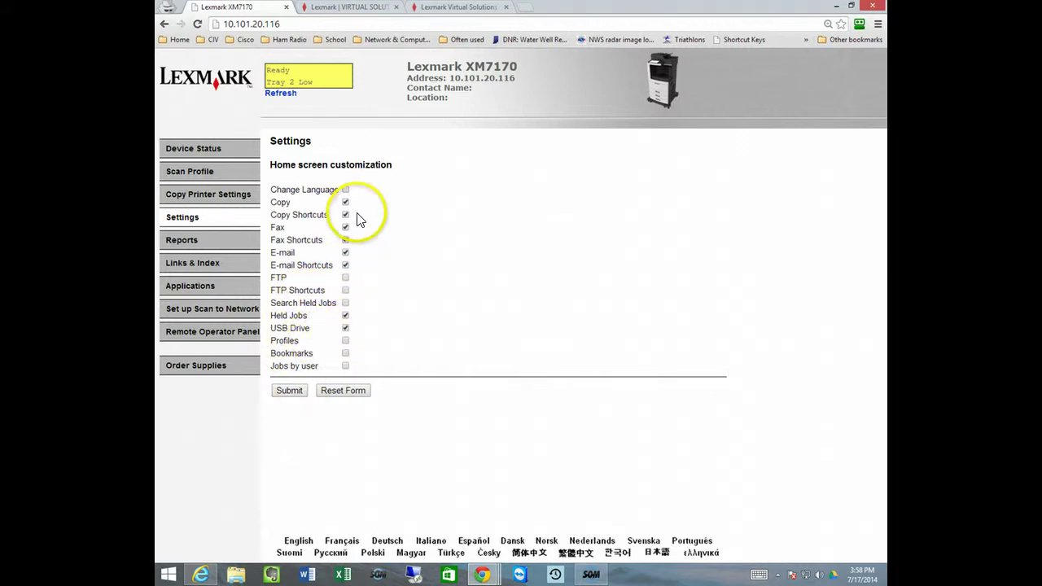
pyautogui.click(346, 328)
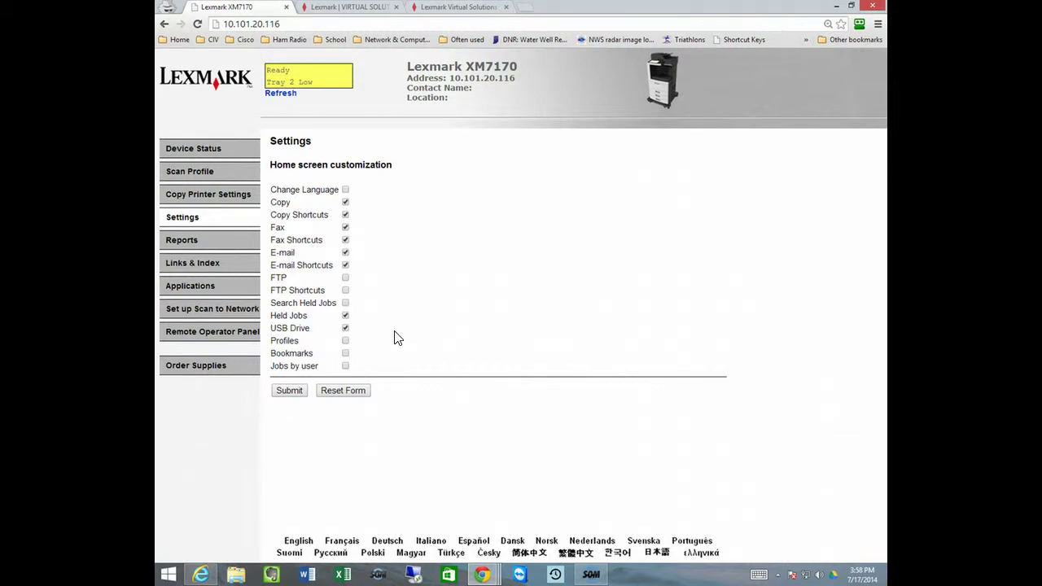
# - Go to Settings > Apps > Apps Management and scroll through the installed apps table
pyautogui.click(182, 218)
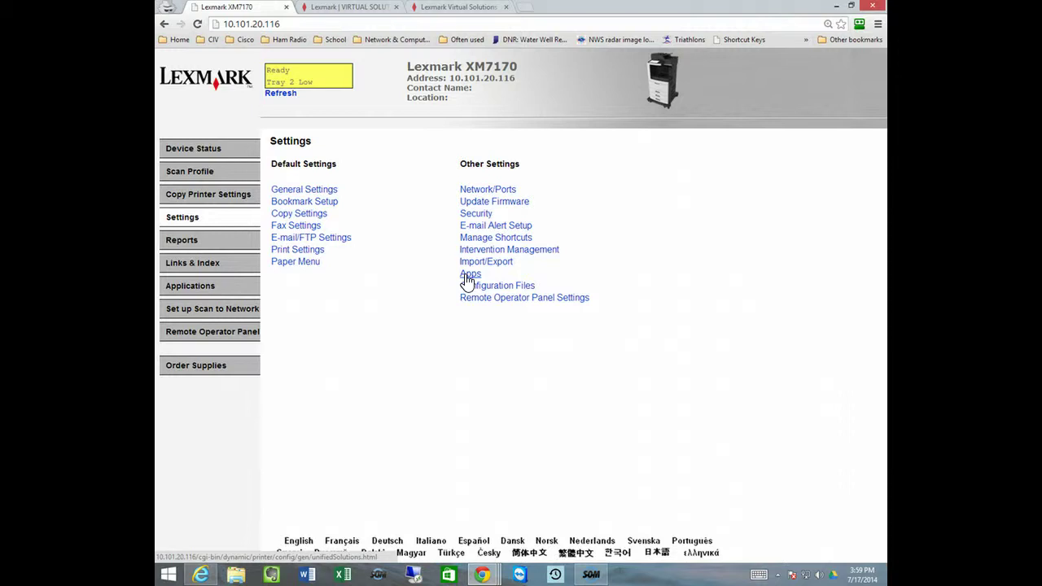
pyautogui.click(469, 275)
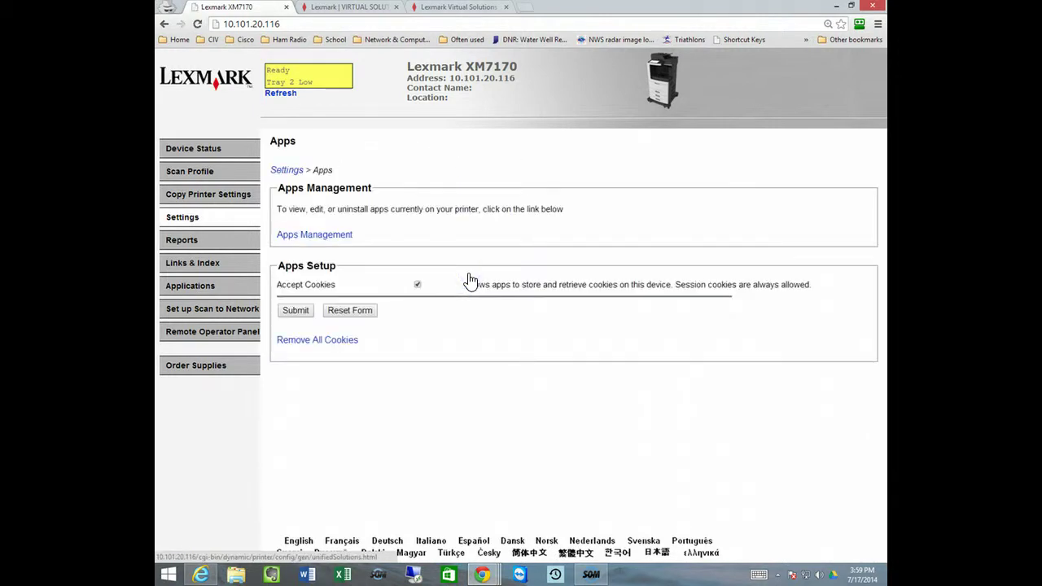
pyautogui.click(315, 236)
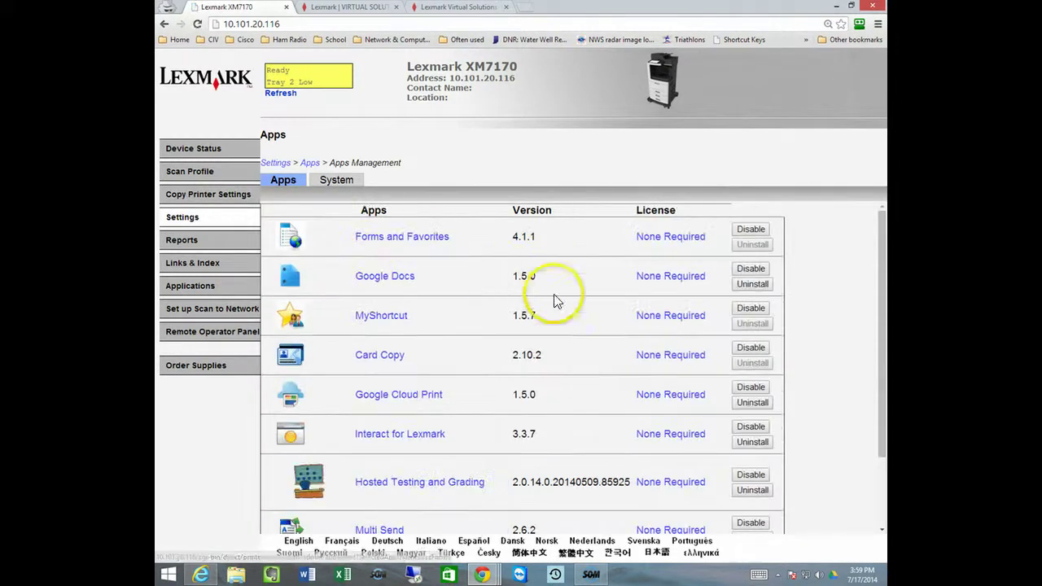
pyautogui.scroll(-2, 599, 430)
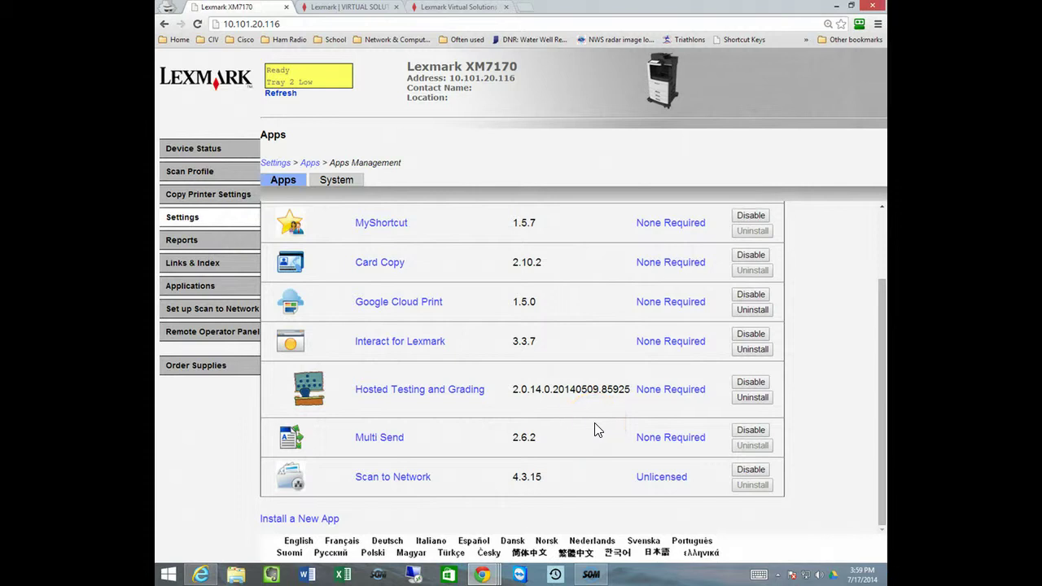
pyautogui.scroll(2, 596, 430)
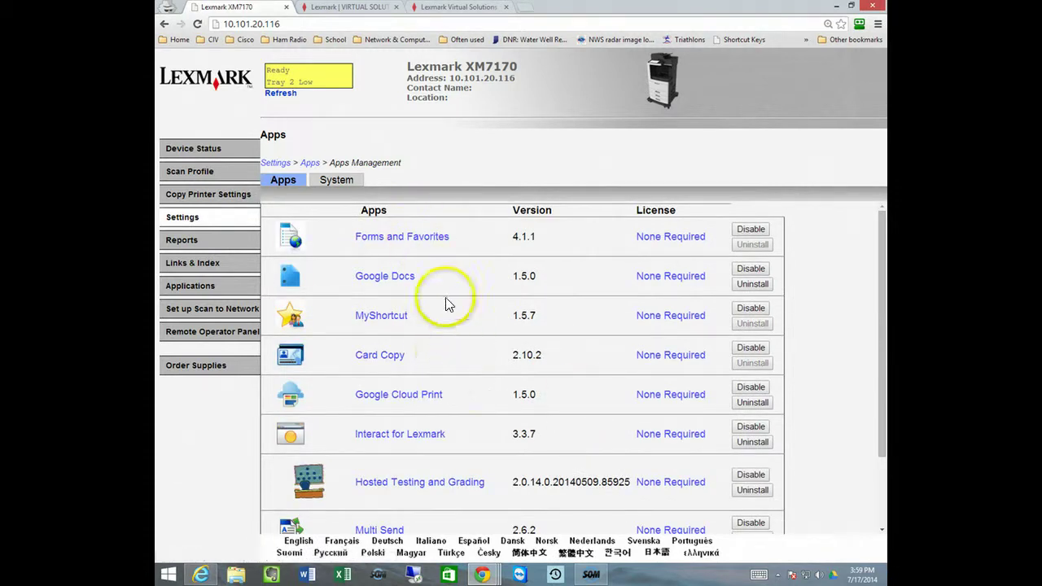
pyautogui.scroll(-1, 496, 430)
pyautogui.scroll(1, 492, 428)
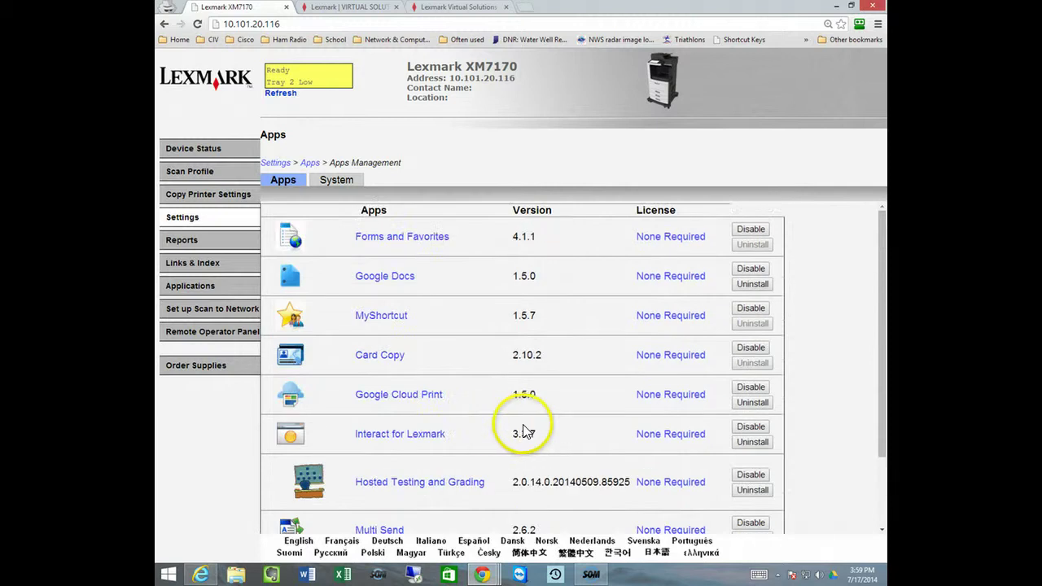
pyautogui.scroll(-2, 509, 431)
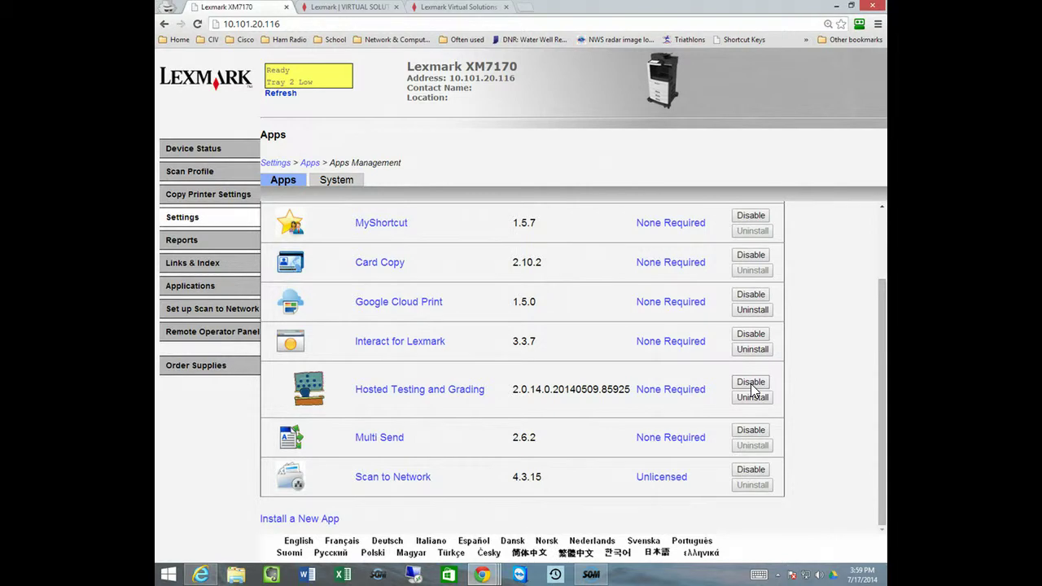
pyautogui.scroll(2, 412, 275)
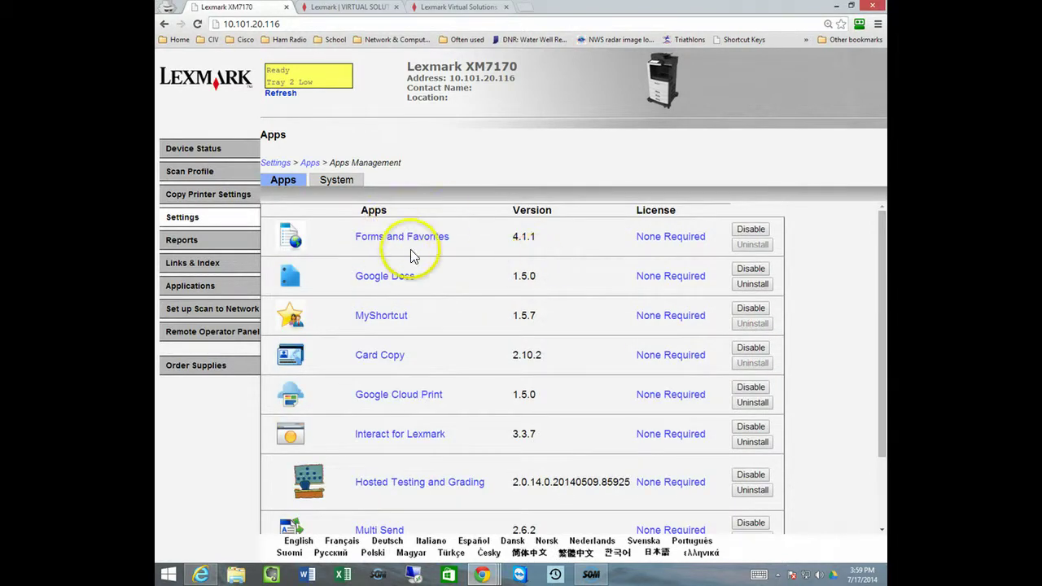
pyautogui.scroll(-2, 643, 456)
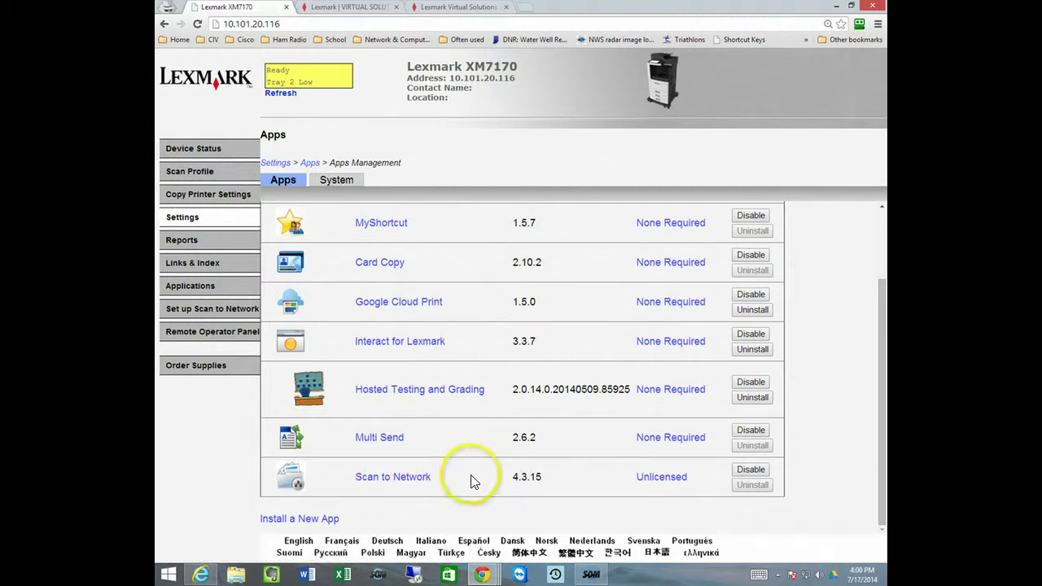
# - Look at the Scan to Network app's settings, then return to the main Settings page
pyautogui.click(383, 484)
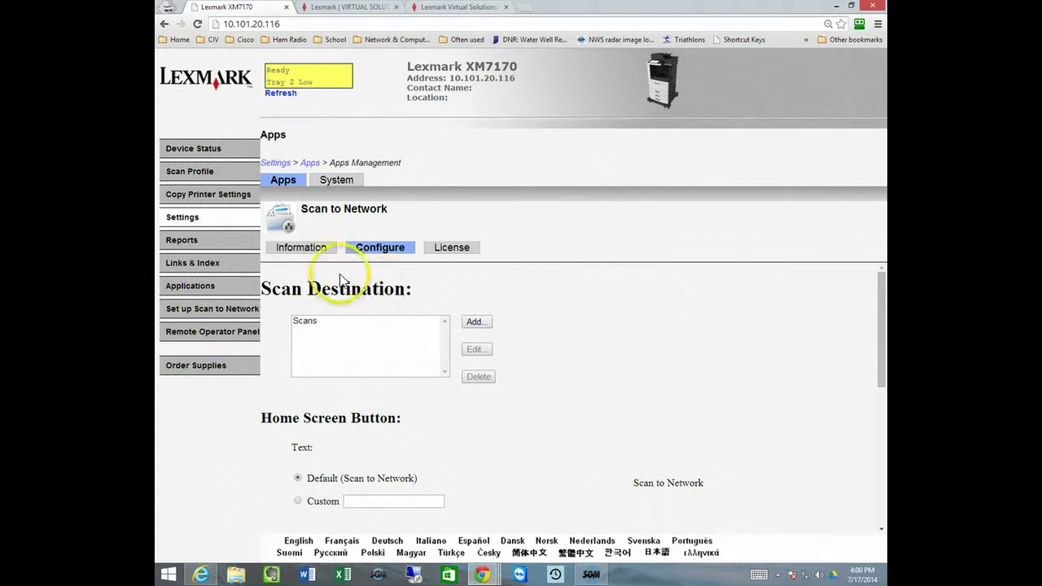
pyautogui.click(182, 218)
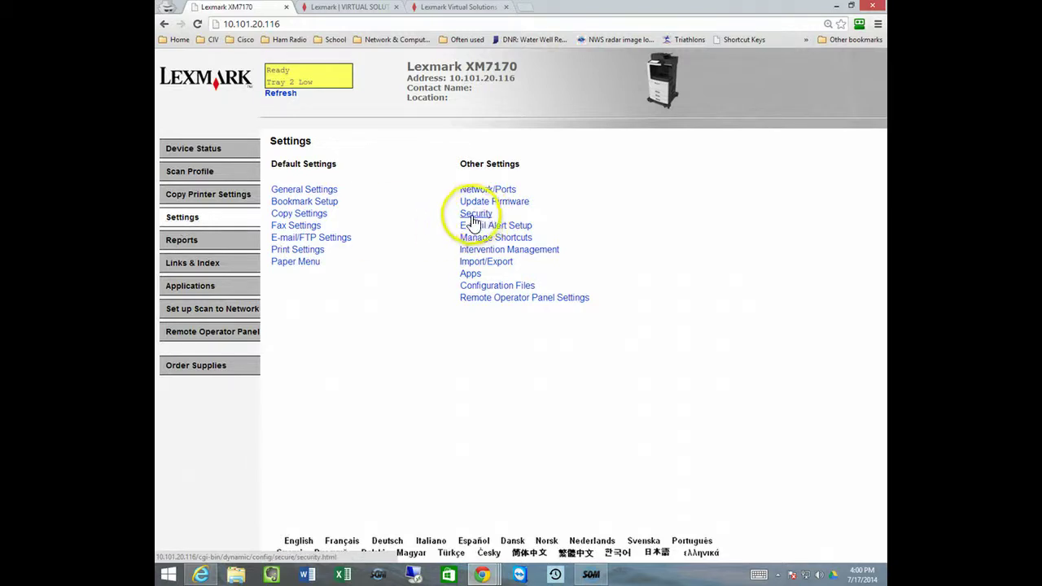
# - Go to Security > Security Setup and follow the Access Controls link in Step 3
pyautogui.click(472, 216)
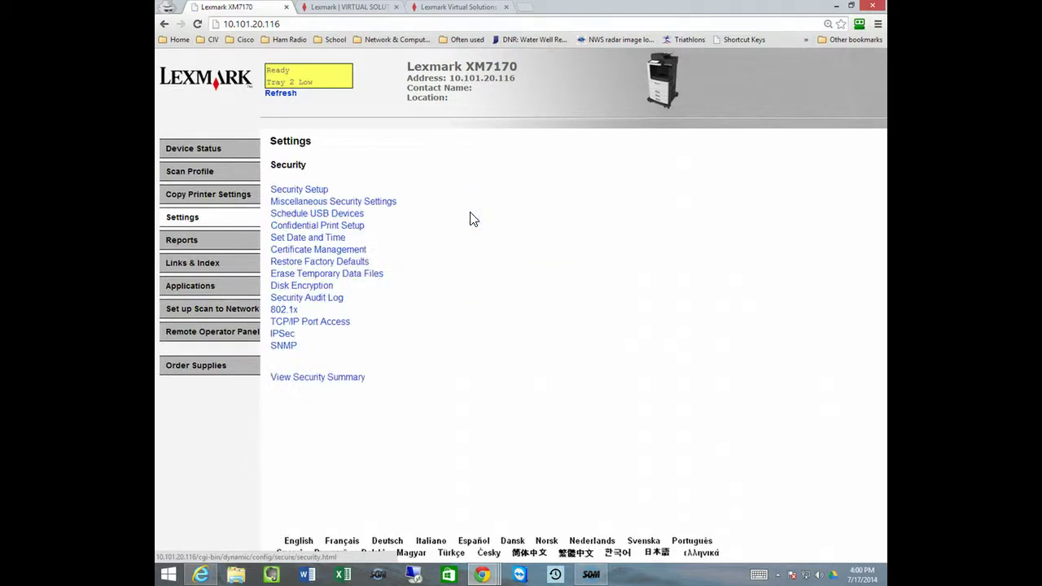
pyautogui.click(297, 193)
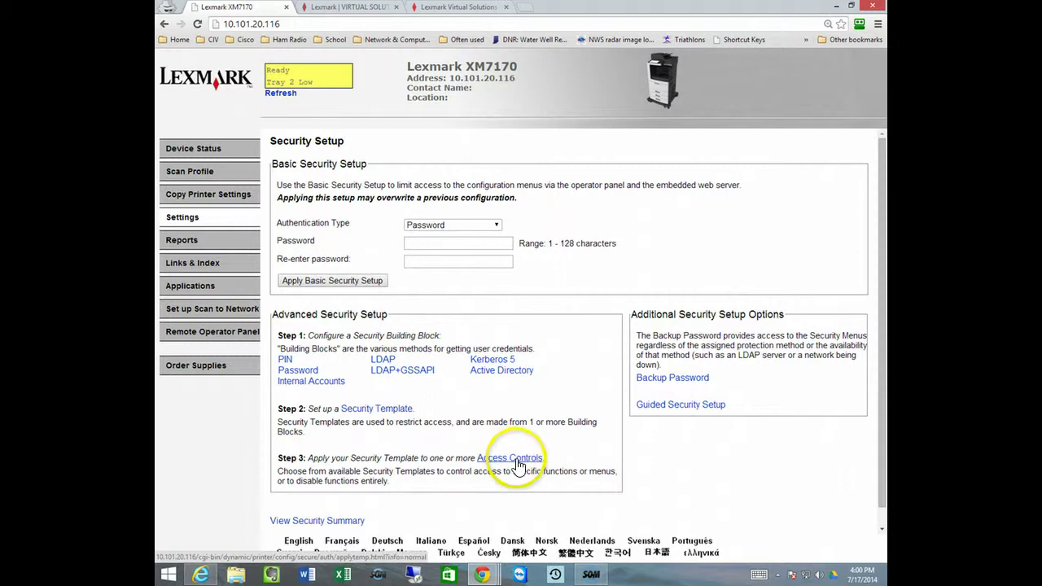
pyautogui.click(515, 459)
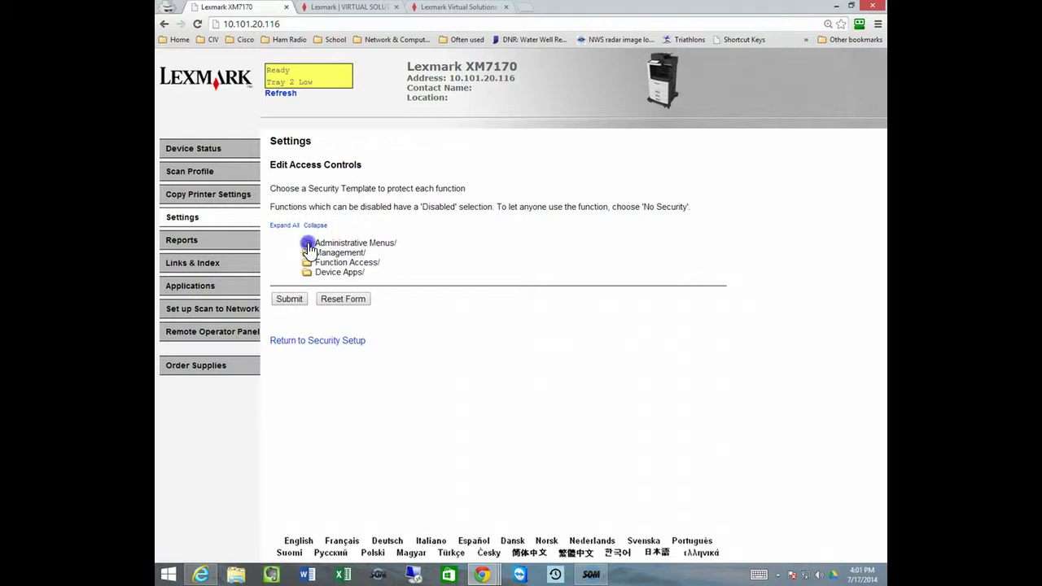
# - Expand the Administrative Menus, Management, Function Access and Device Apps folders
pyautogui.click(308, 244)
pyautogui.scroll(-1, 314, 325)
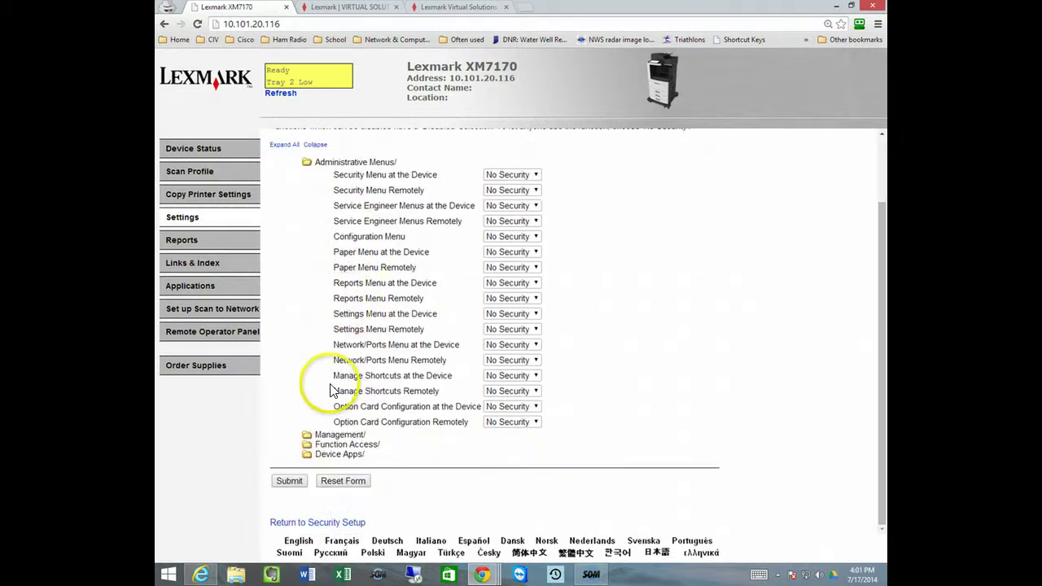
pyautogui.click(307, 435)
pyautogui.scroll(-2, 340, 444)
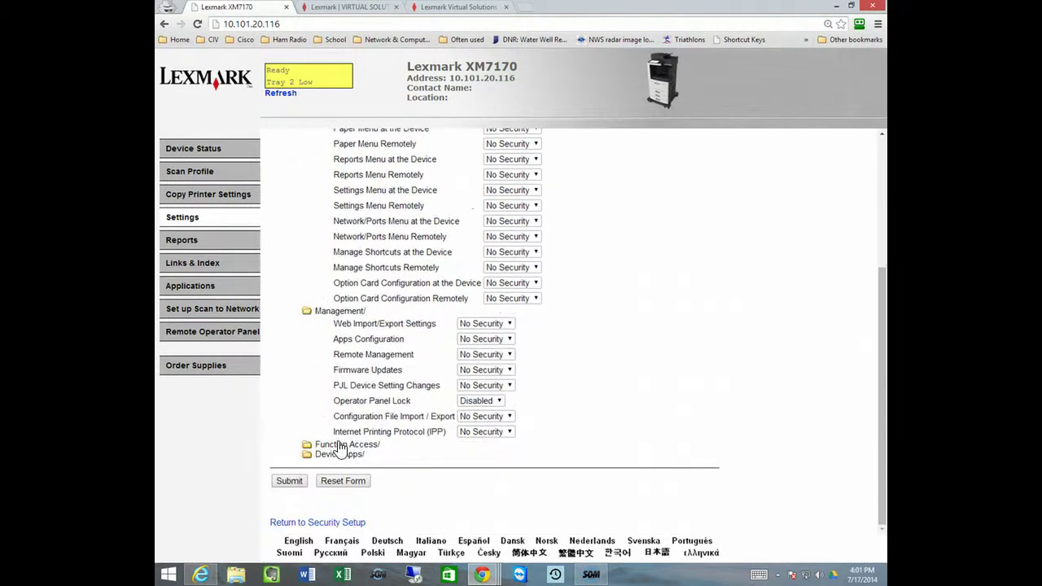
pyautogui.click(339, 444)
pyautogui.scroll(-3, 337, 455)
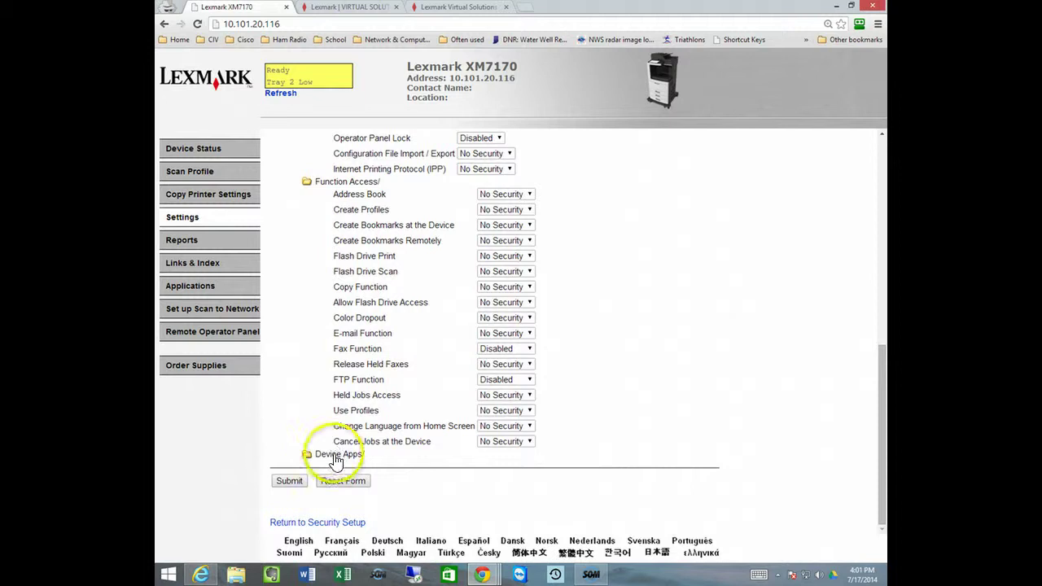
pyautogui.click(336, 455)
pyautogui.scroll(-1, 623, 436)
pyautogui.scroll(5, 623, 436)
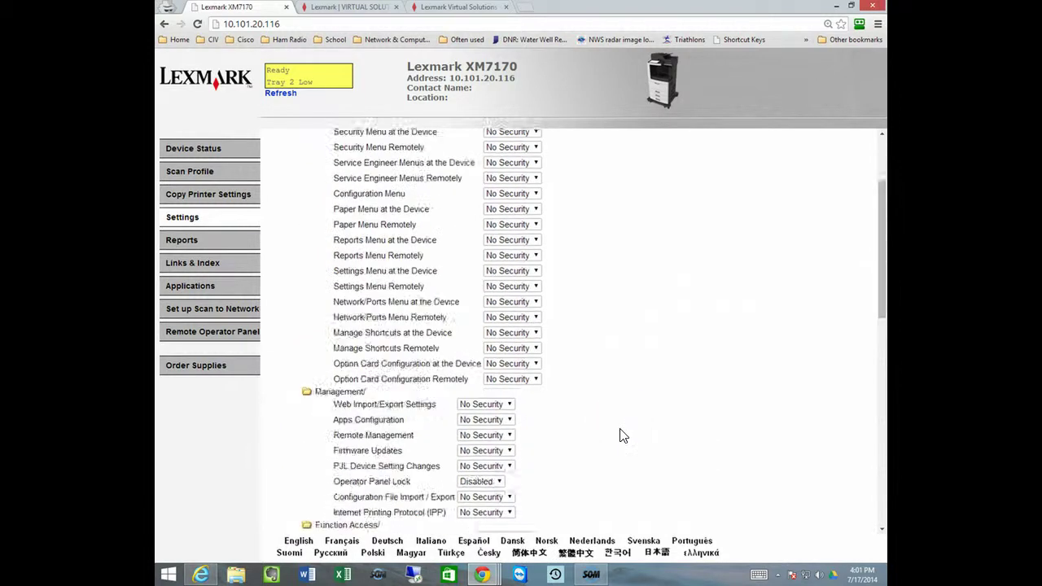
pyautogui.scroll(2, 624, 436)
# - Open further entries in the access controls list to reveal their settings
pyautogui.click(619, 376)
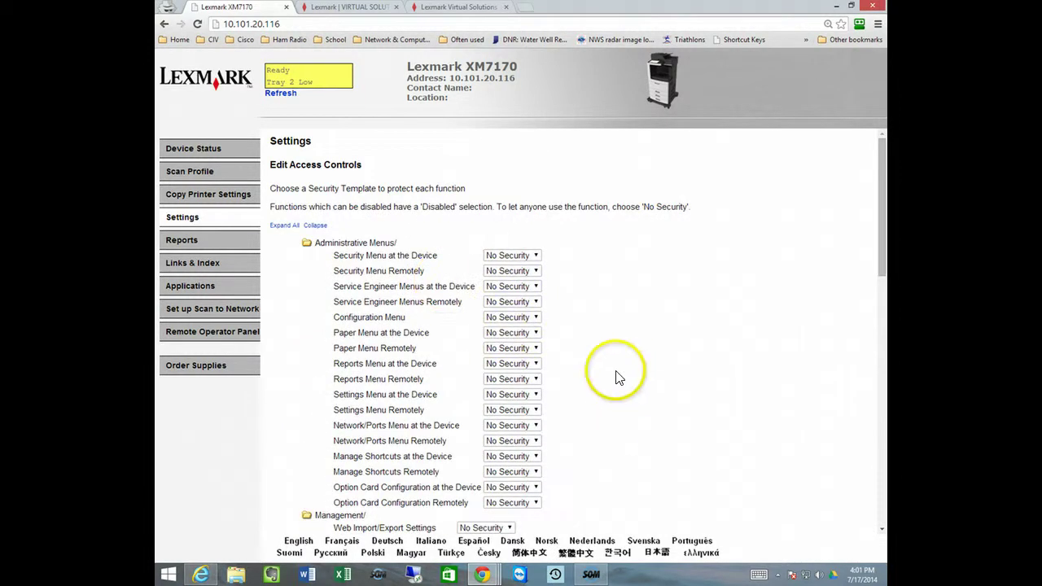
pyautogui.scroll(-2, 616, 374)
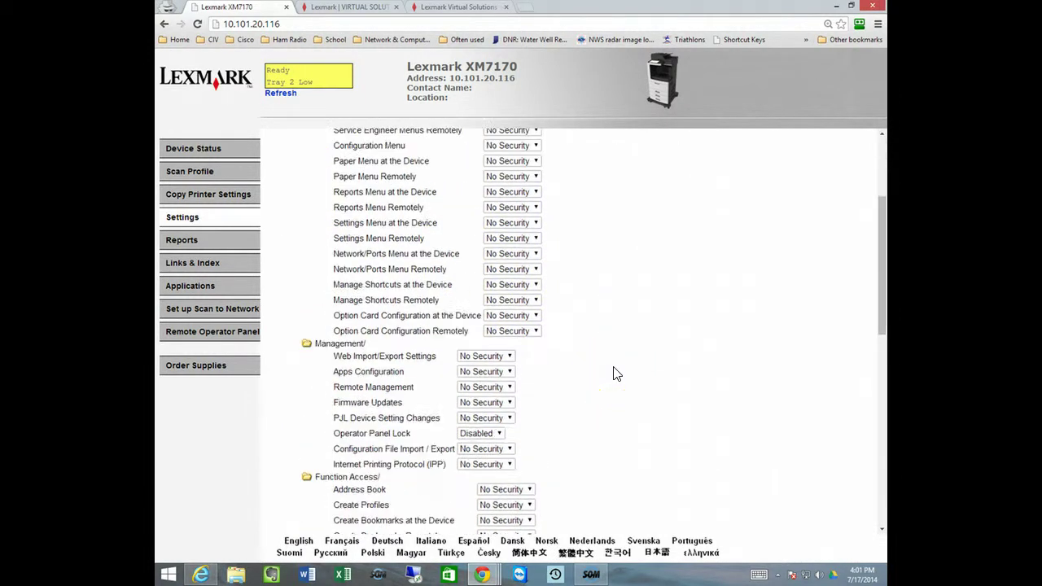
pyautogui.scroll(-2, 616, 374)
pyautogui.click(317, 297)
pyautogui.click(711, 356)
pyautogui.scroll(-1, 717, 357)
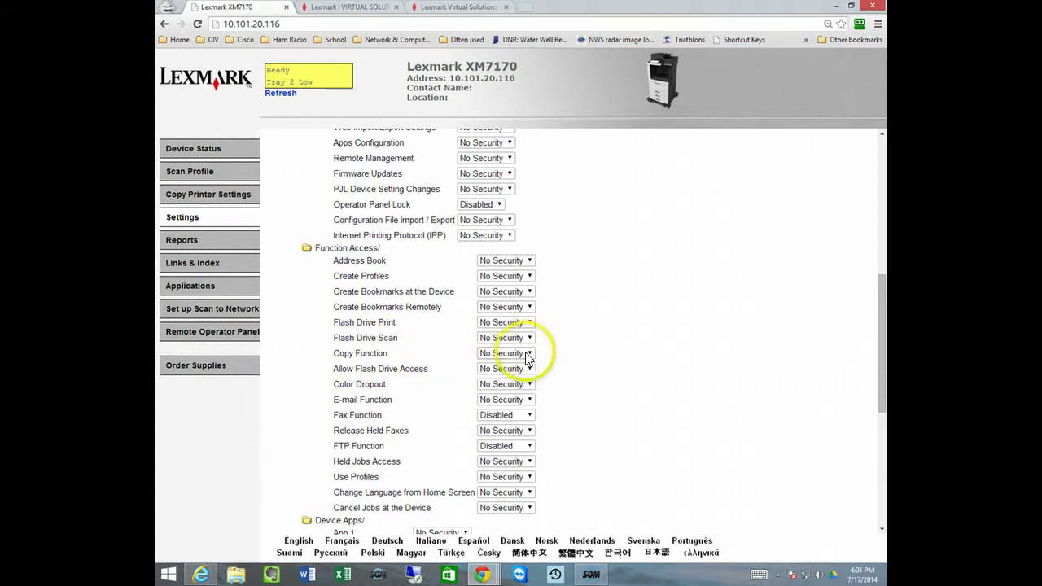
# - Leave Copy Function at No Security and review every function's access setting
pyautogui.click(529, 354)
pyautogui.click(529, 358)
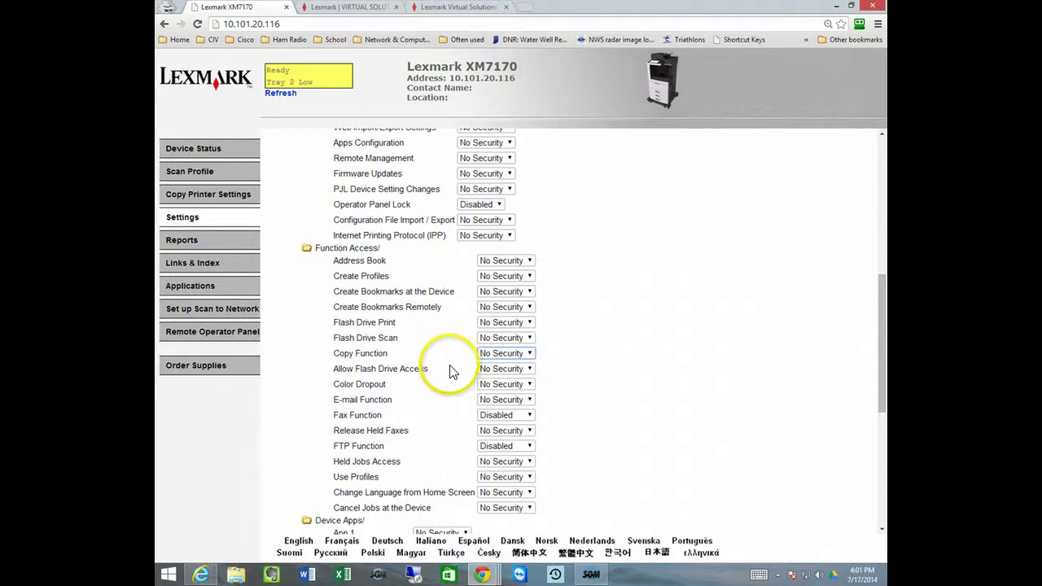
pyautogui.scroll(-3, 444, 366)
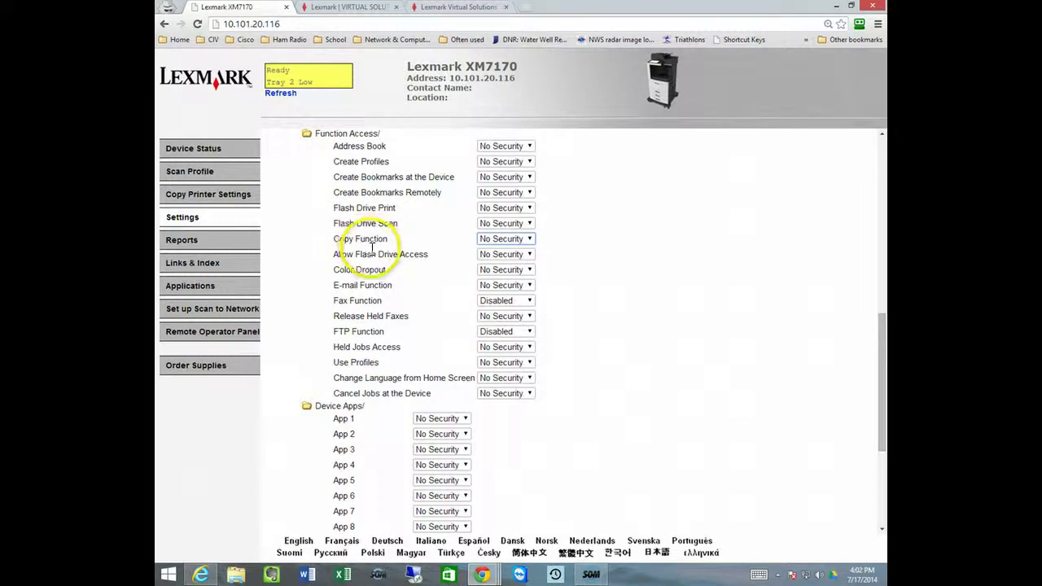
pyautogui.scroll(4, 372, 247)
pyautogui.scroll(2, 372, 247)
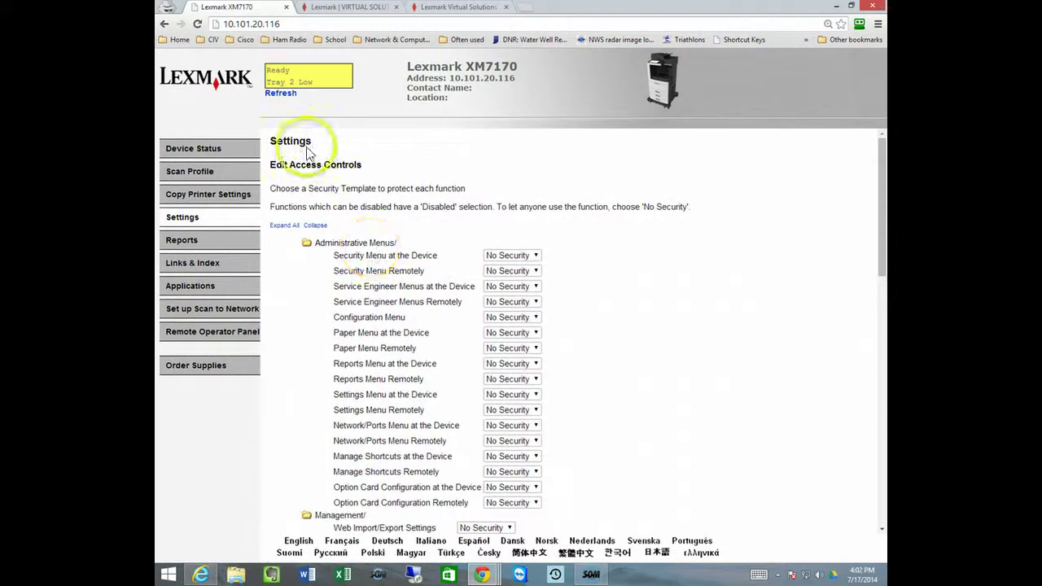
pyautogui.scroll(-5, 597, 329)
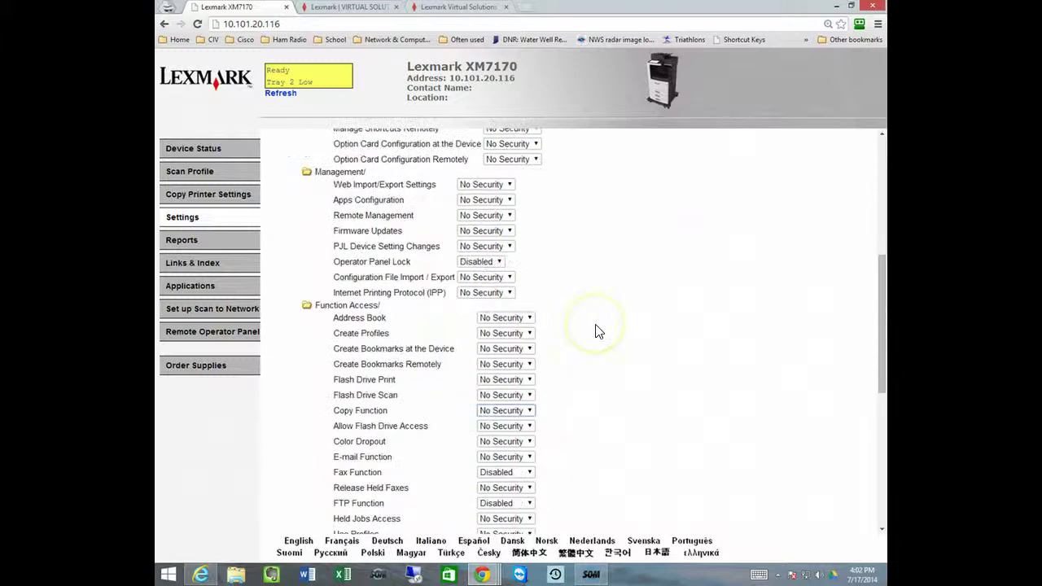
pyautogui.scroll(-3, 597, 331)
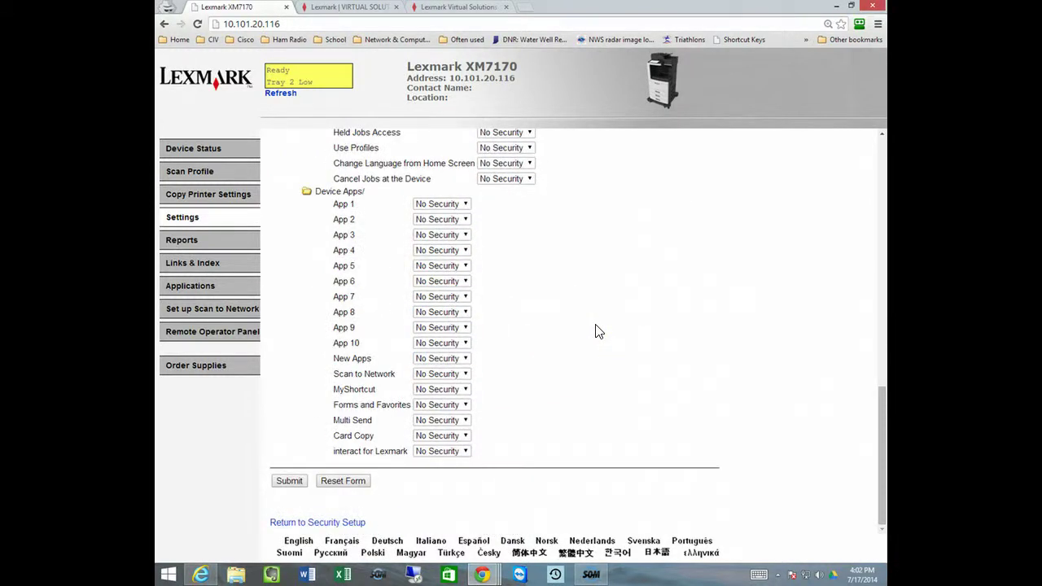
pyautogui.scroll(6, 598, 330)
pyautogui.scroll(2, 599, 330)
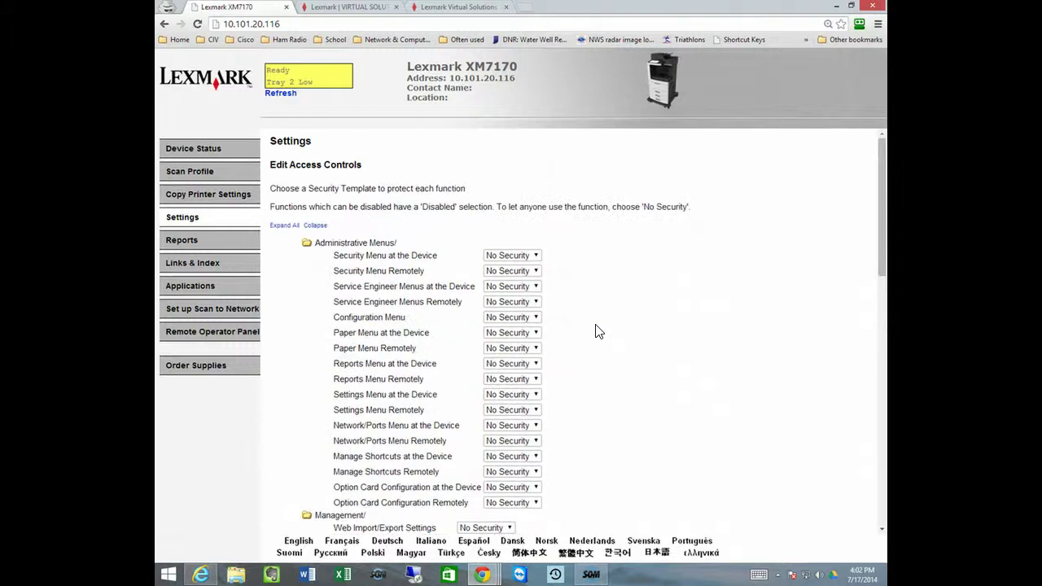